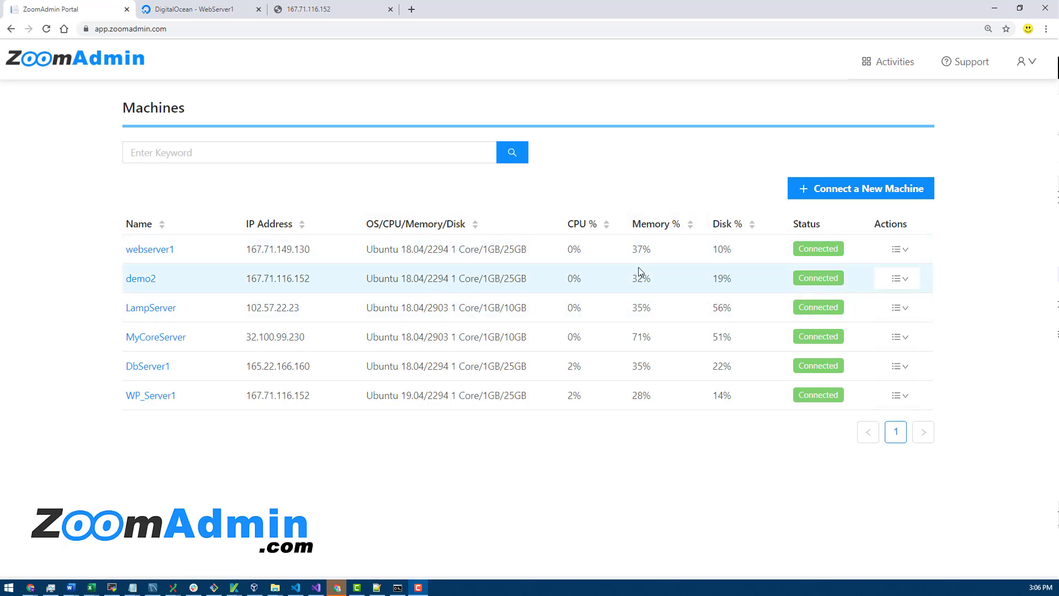
- Open the webserver1 dashboard and expand the Machine menu in the sidebar
click(161, 251)
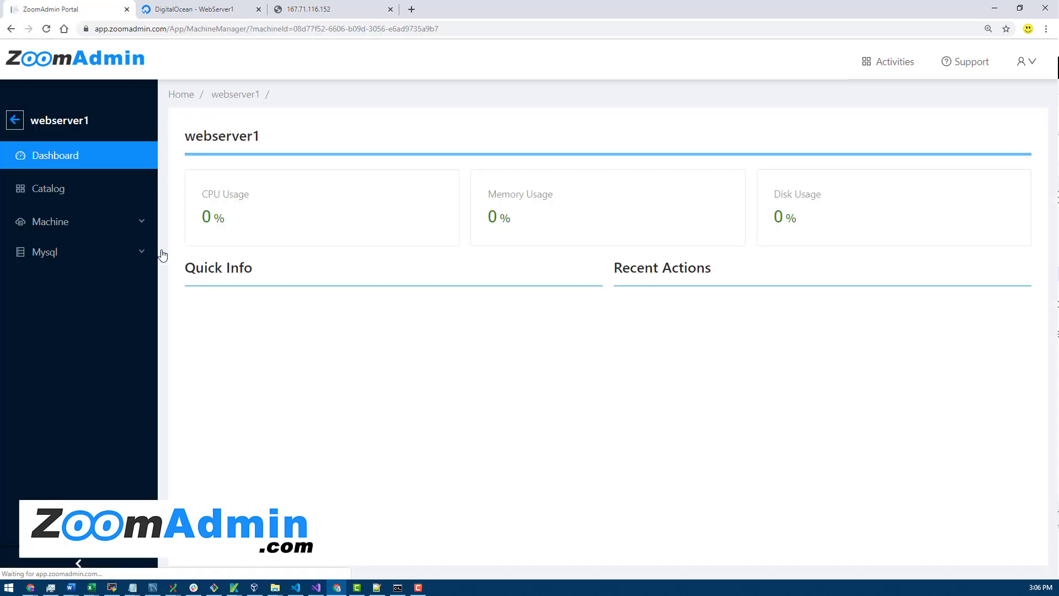
click(76, 229)
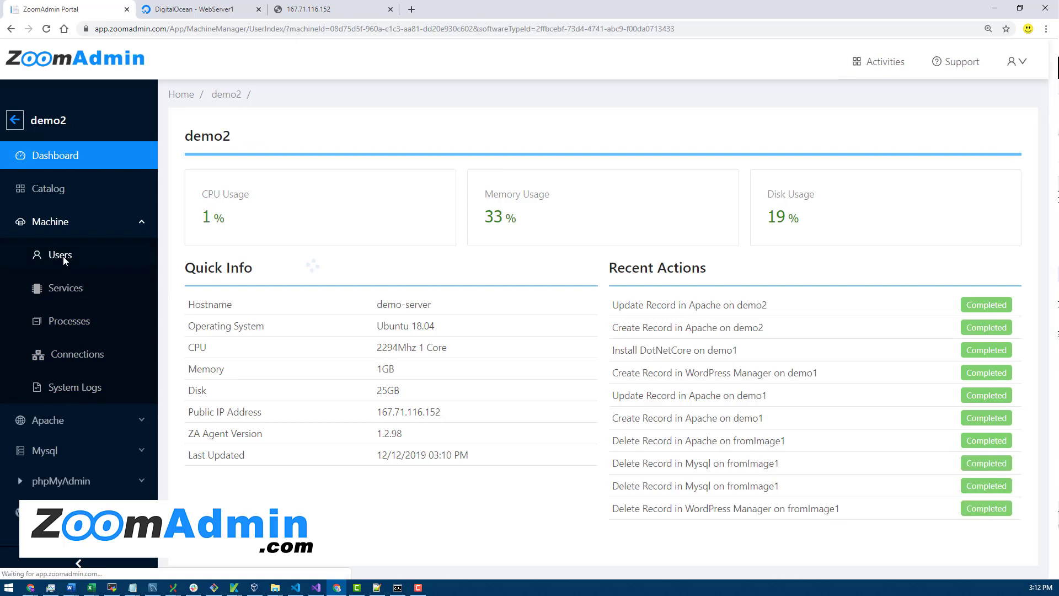
- Open demo2's Users page and scroll through the system accounts table
click(61, 254)
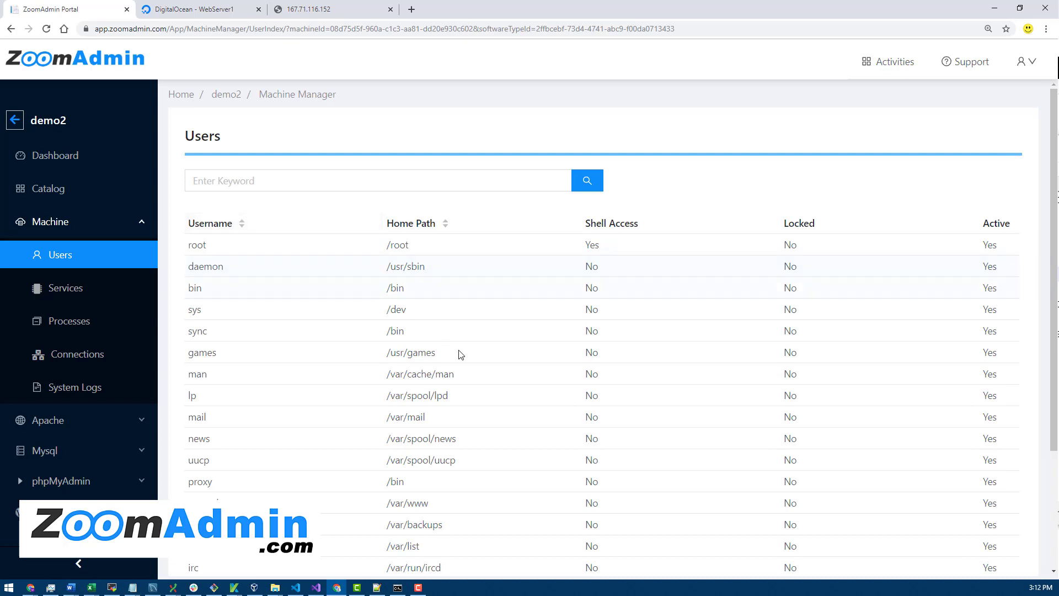
scroll(462, 357, down, 3)
scroll(463, 361, up, 1)
scroll(464, 361, down, 2)
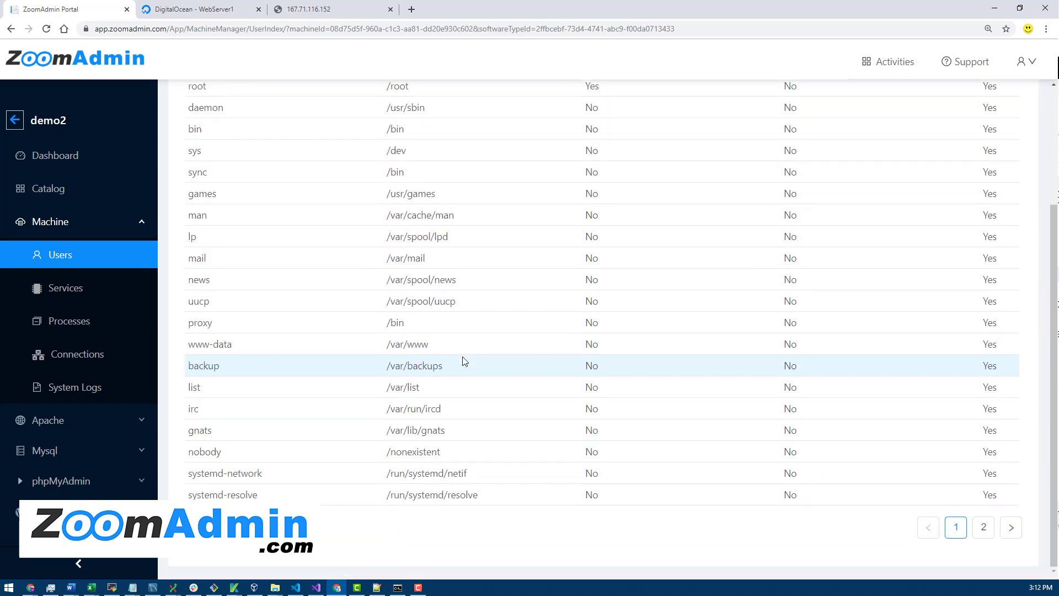
scroll(456, 357, up, 4)
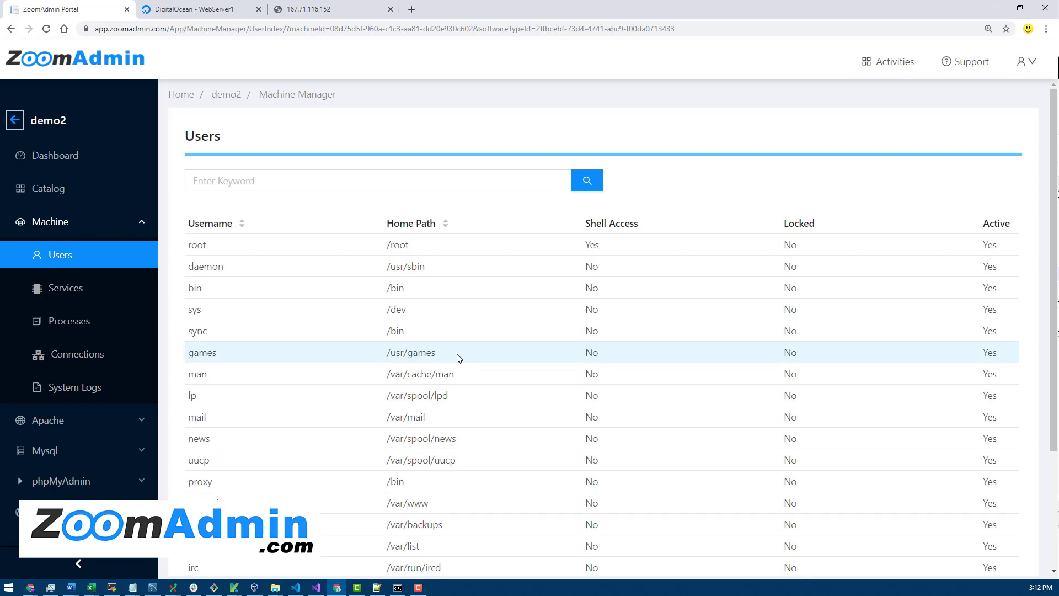
scroll(457, 357, down, 3)
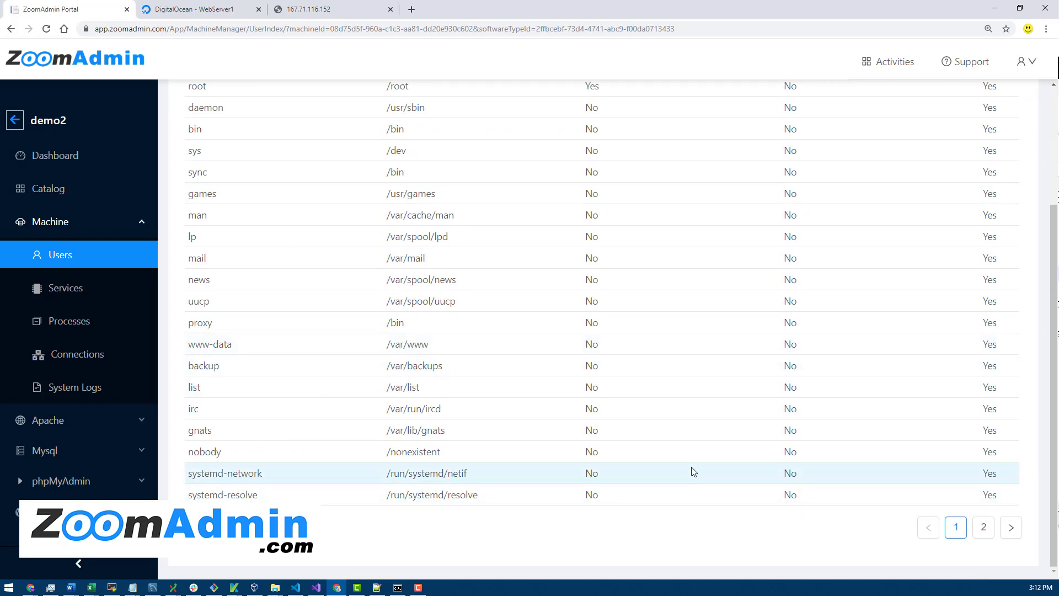
scroll(694, 472, up, 3)
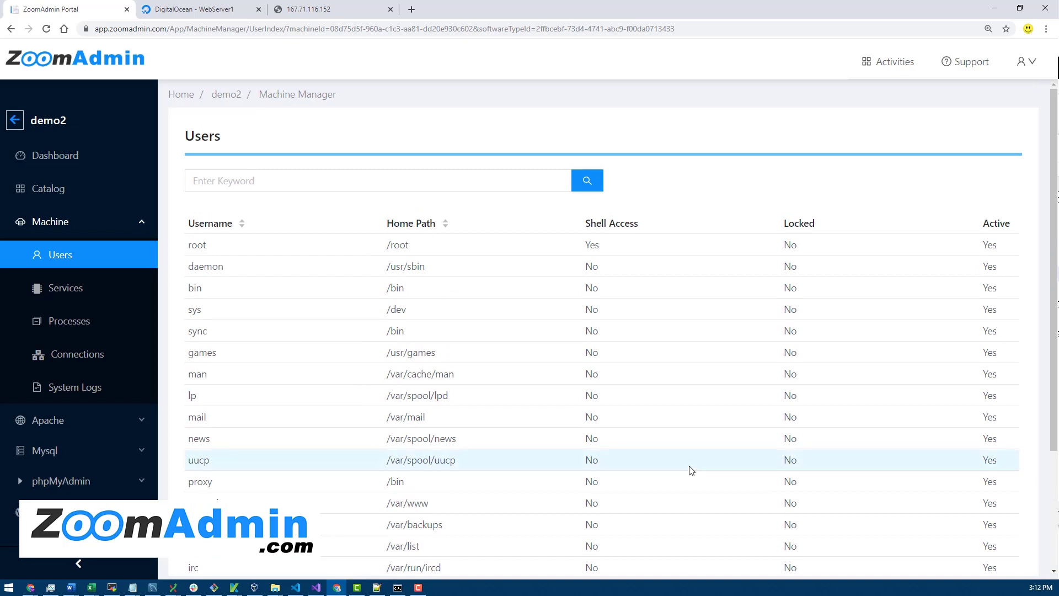
scroll(622, 369, down, 3)
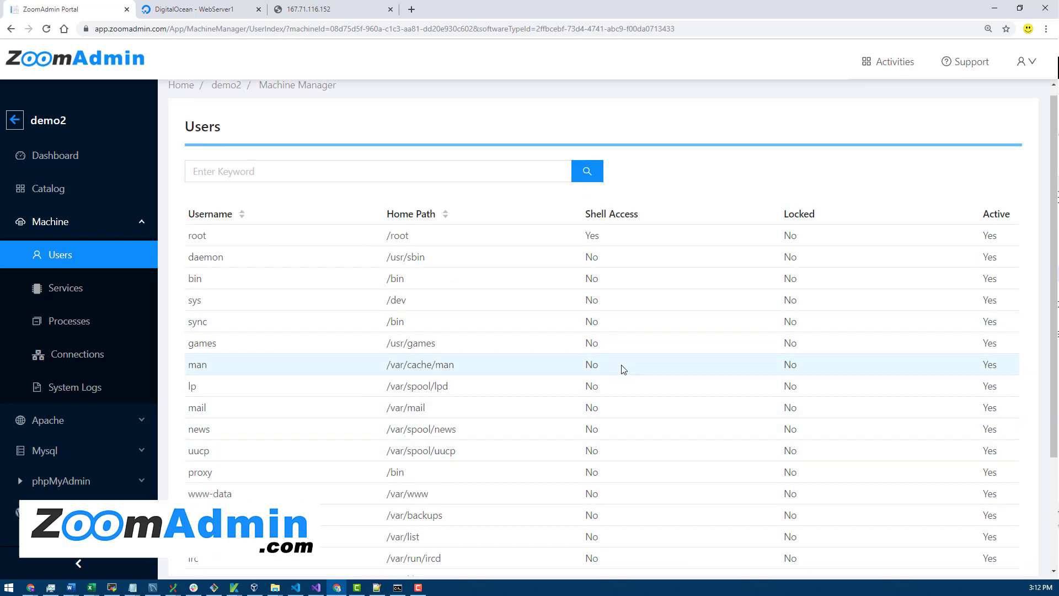
scroll(624, 369, up, 3)
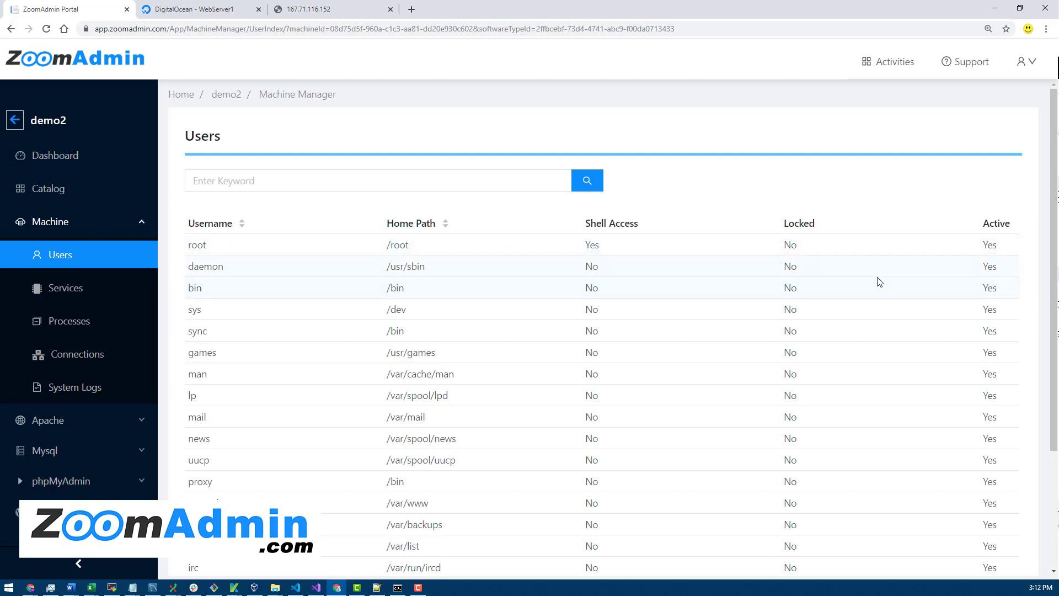
- Open demo2's Services list, highlight the ZoomAdmin Service description, and scroll the service table
click(65, 289)
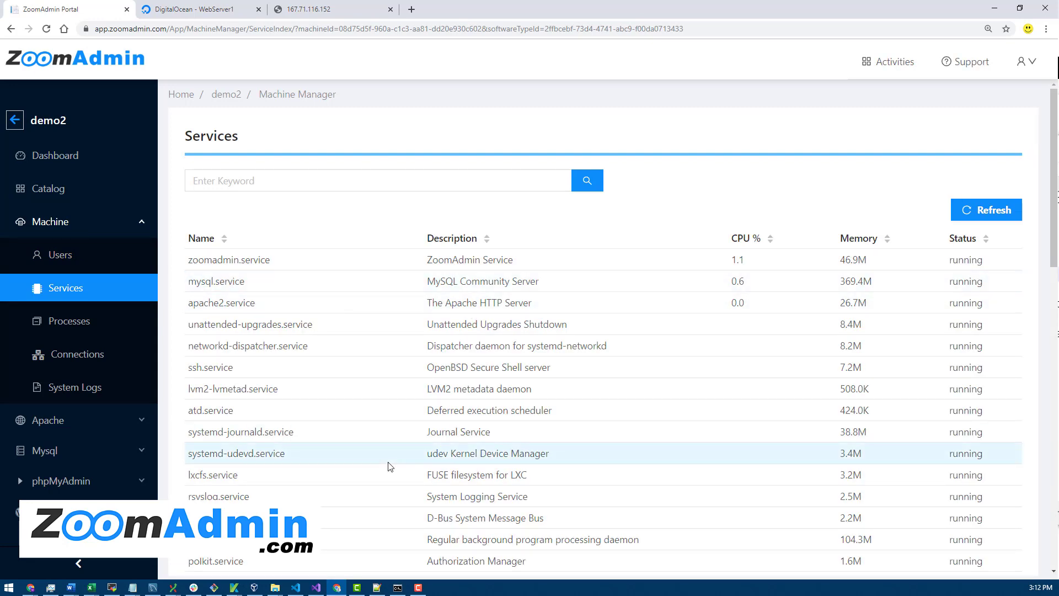
scroll(390, 466, down, 5)
scroll(390, 466, up, 5)
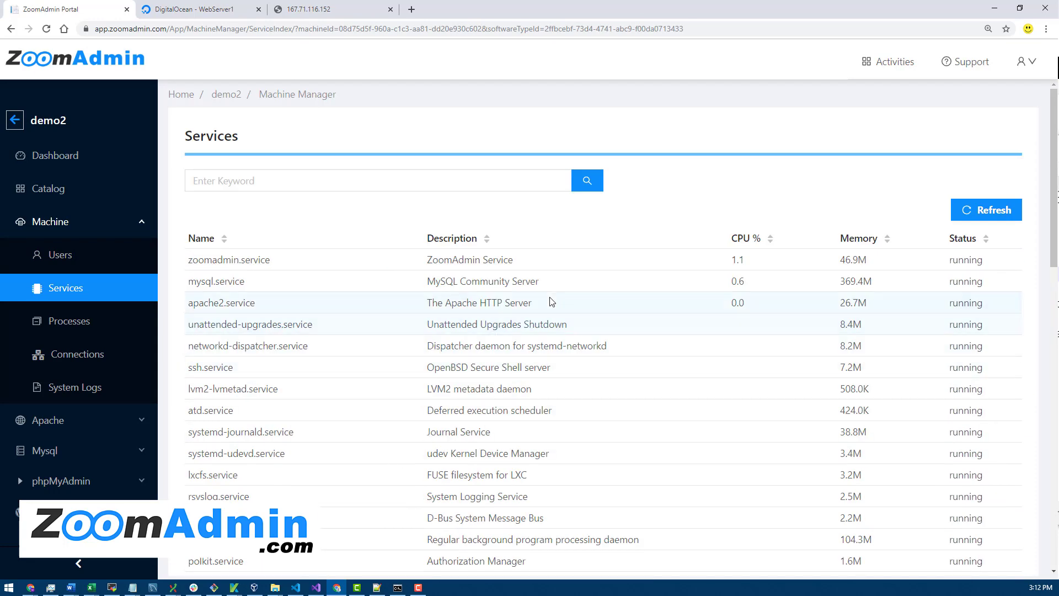
drag(523, 263, 444, 261)
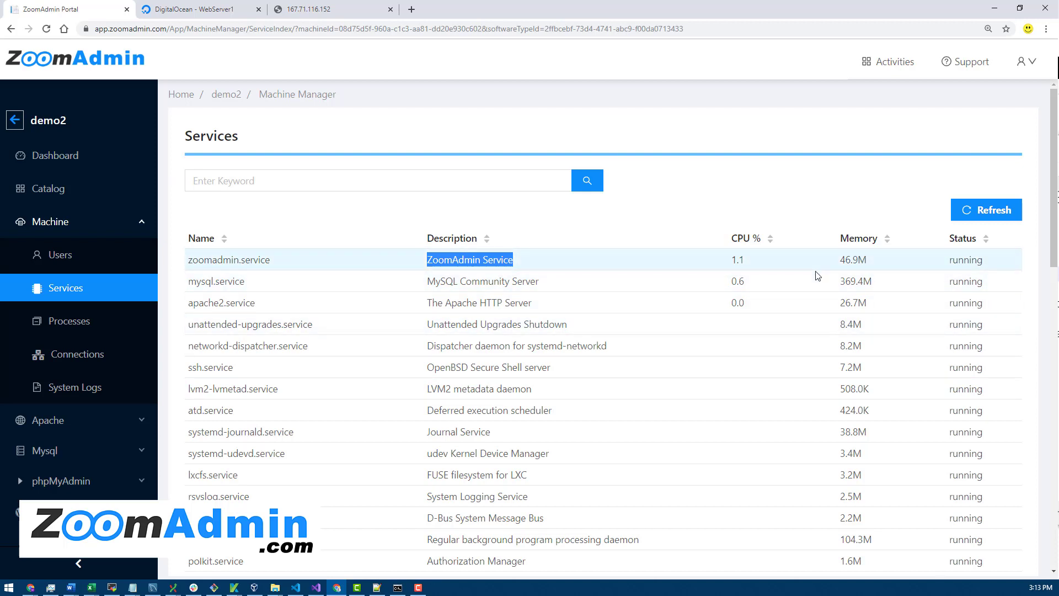
scroll(691, 362, down, 2)
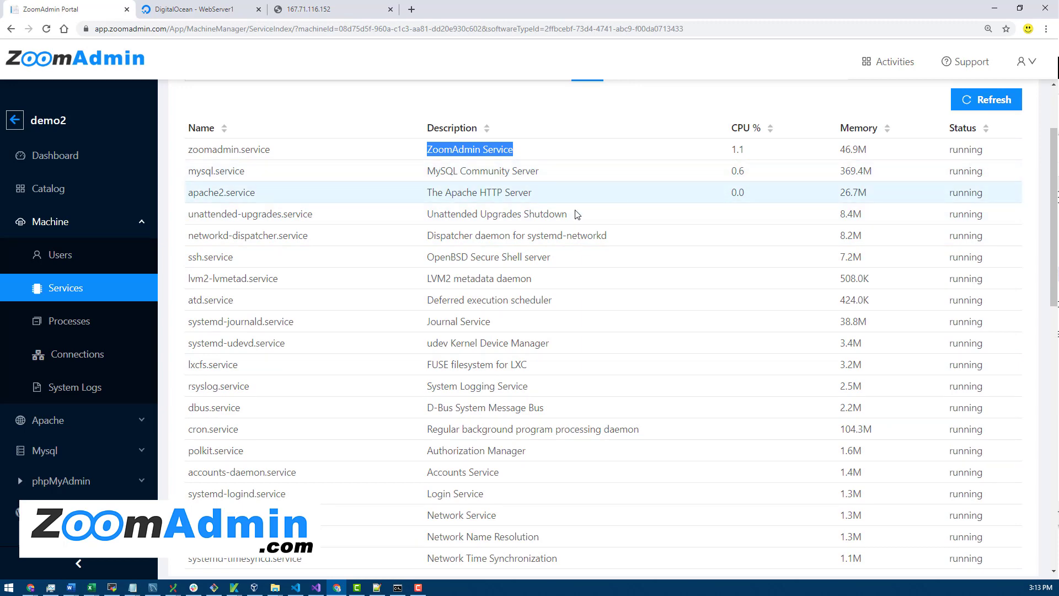
scroll(600, 359, down, 5)
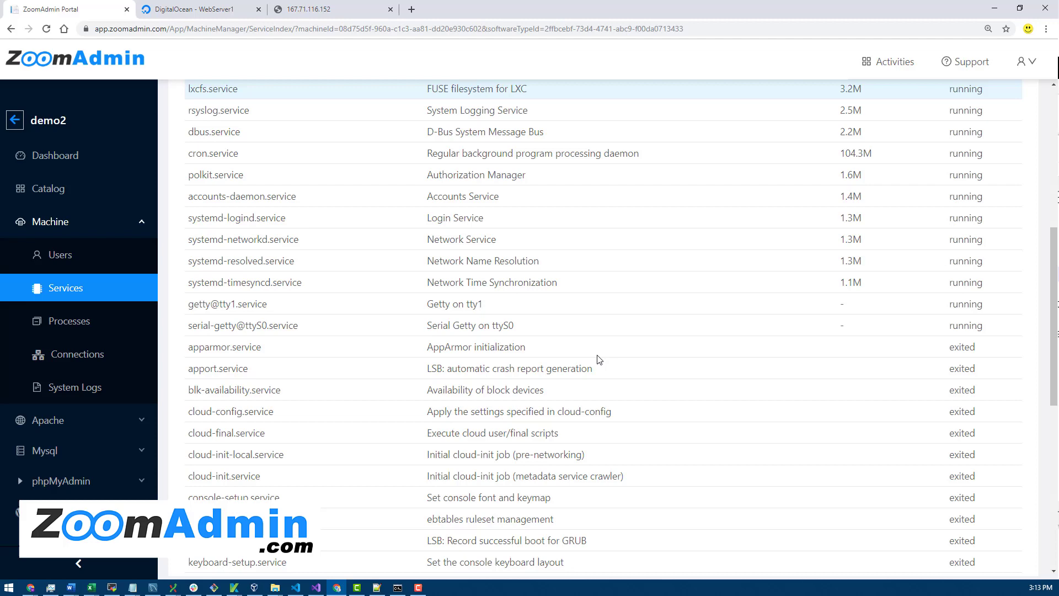
scroll(598, 360, up, 7)
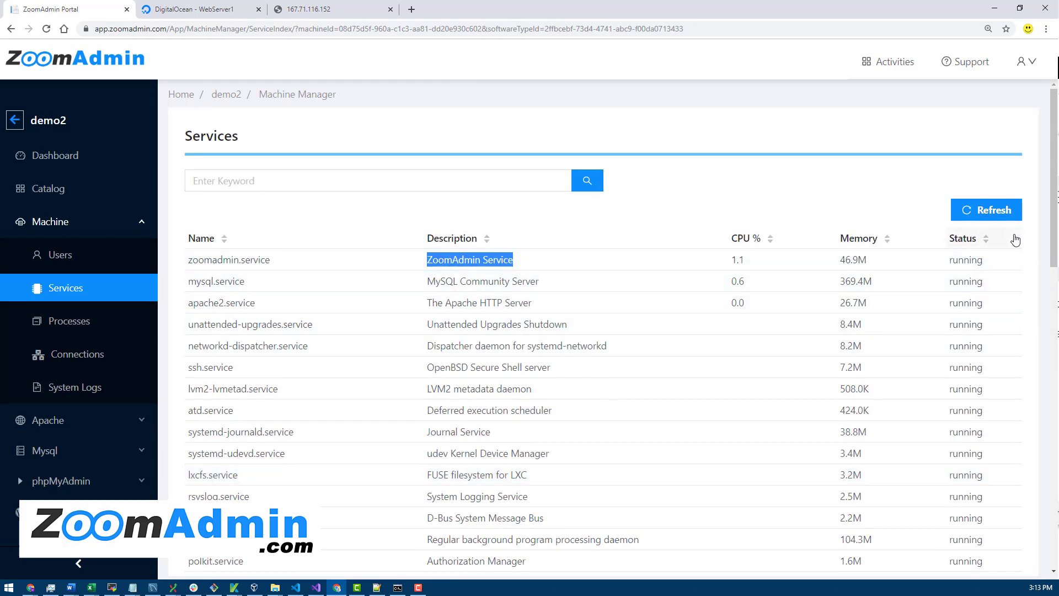
drag(1054, 267, 1055, 242)
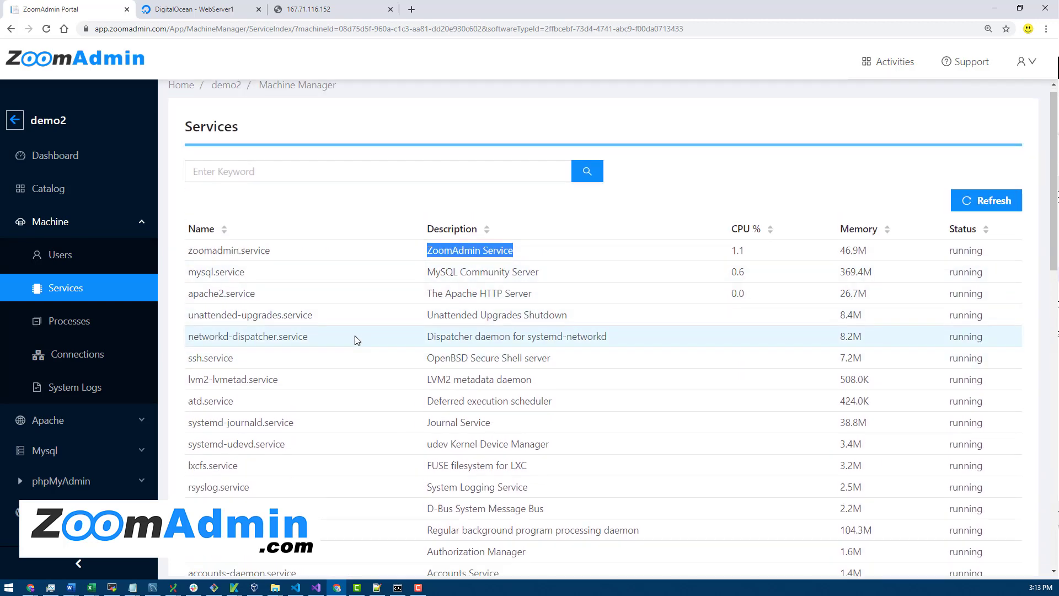
scroll(357, 340, down, 4)
scroll(360, 312, up, 4)
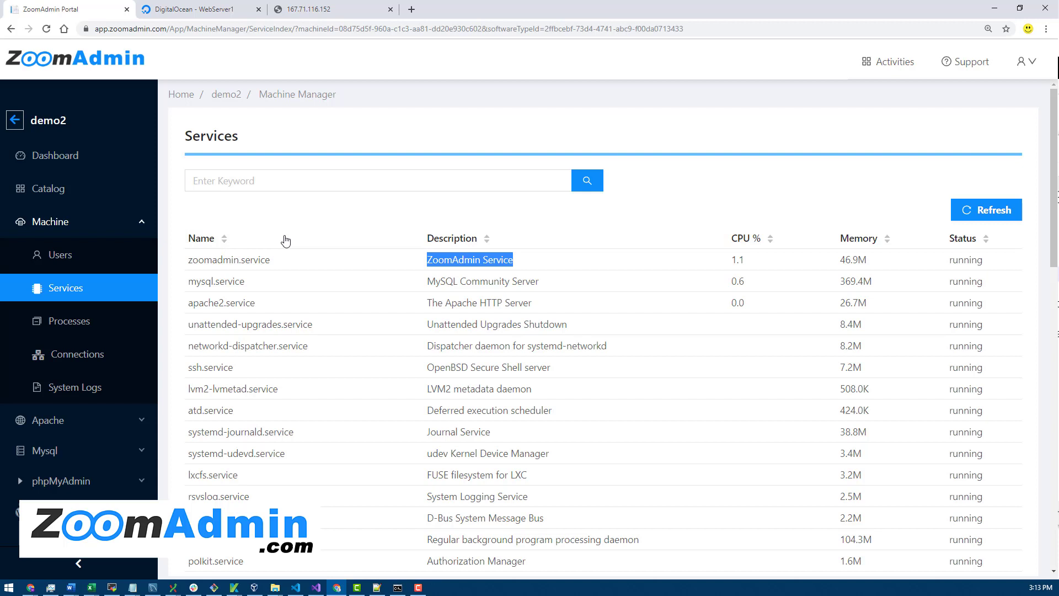
- Open demo2's Processes list and scroll through the mysqld and ZA.Agent.Linux entries
click(61, 326)
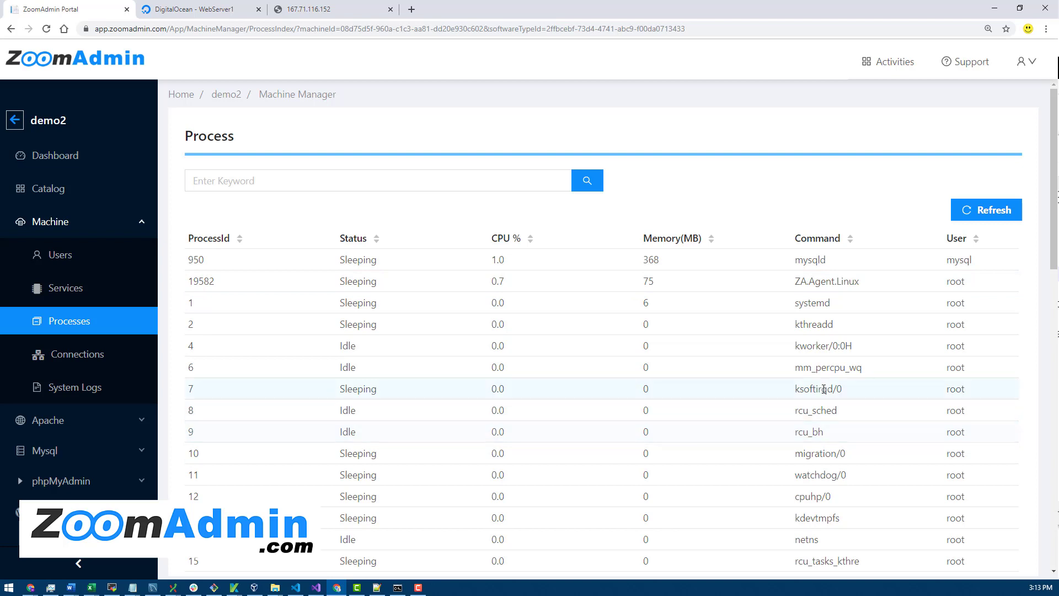
scroll(622, 386, down, 4)
scroll(623, 387, up, 4)
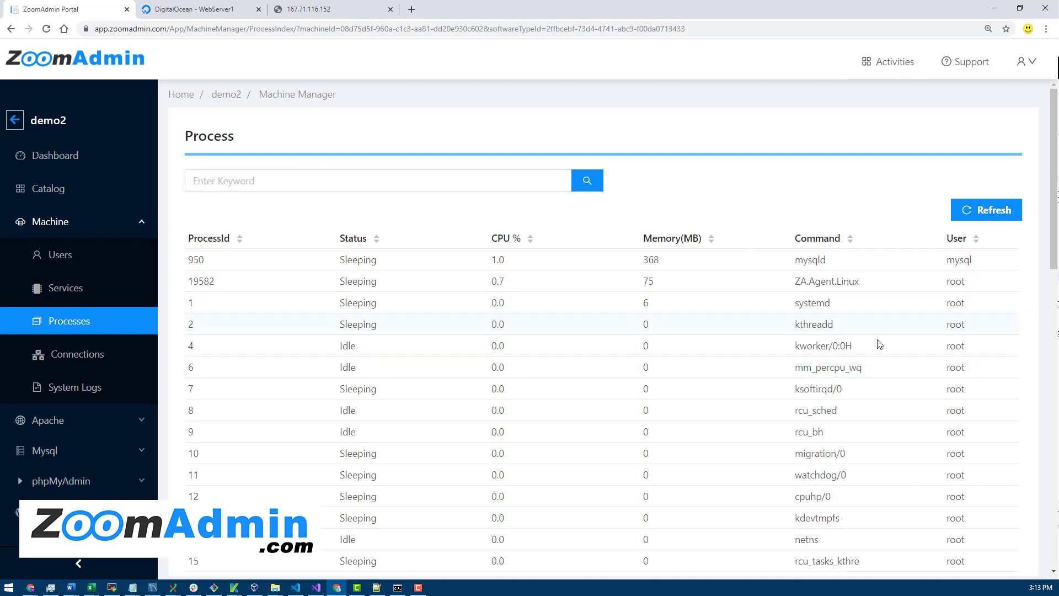
- Open demo2's Connections list and highlight remote address 138.197.237.29:5672 in the 37261 row
click(77, 356)
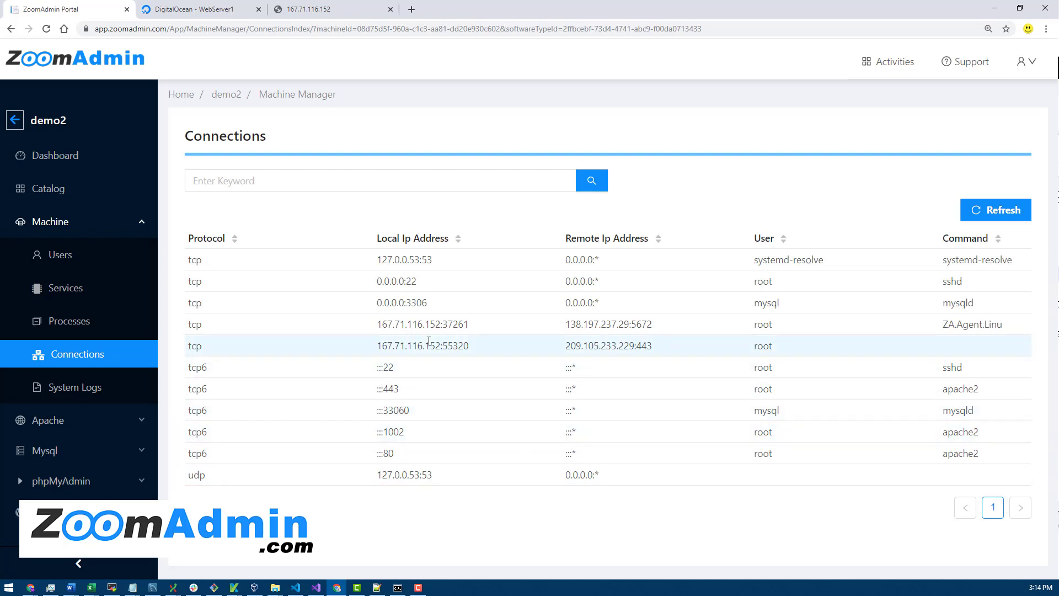
drag(660, 325, 369, 329)
click(414, 326)
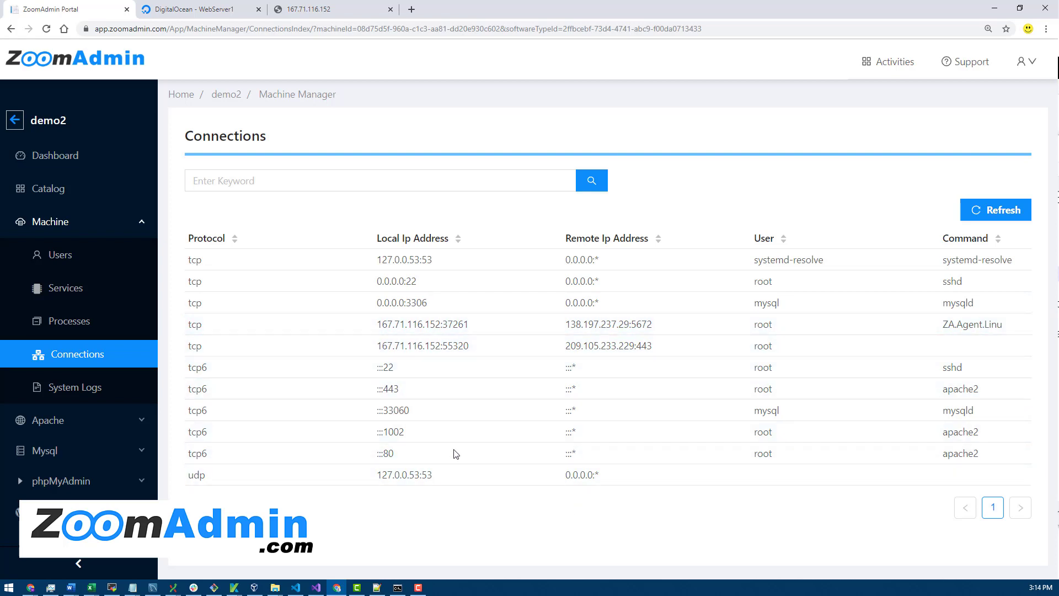
drag(661, 327, 563, 326)
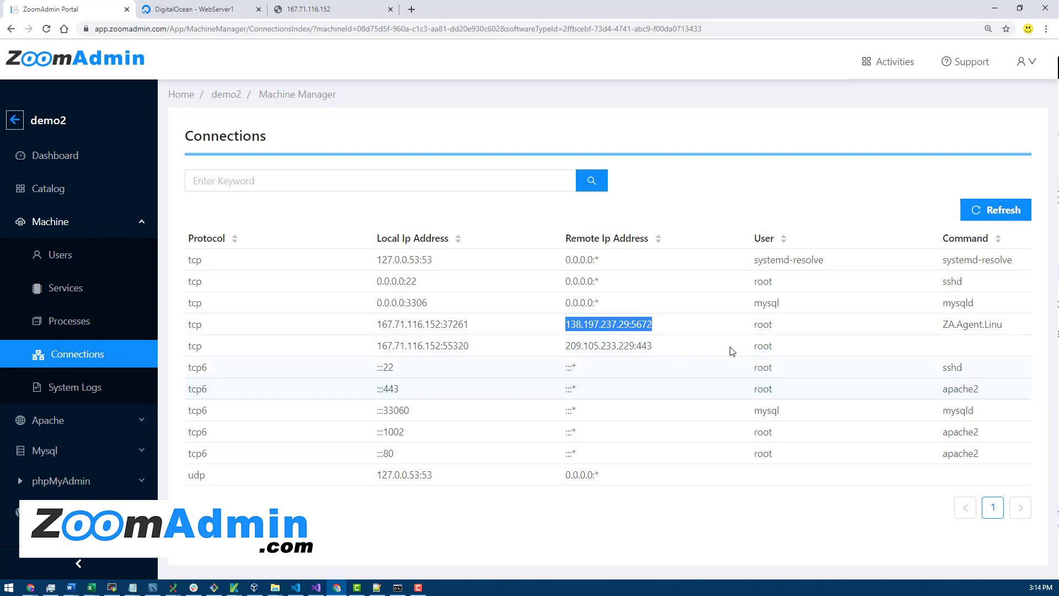
- Clear the address selection and switch to demo2's System Logs page
click(576, 348)
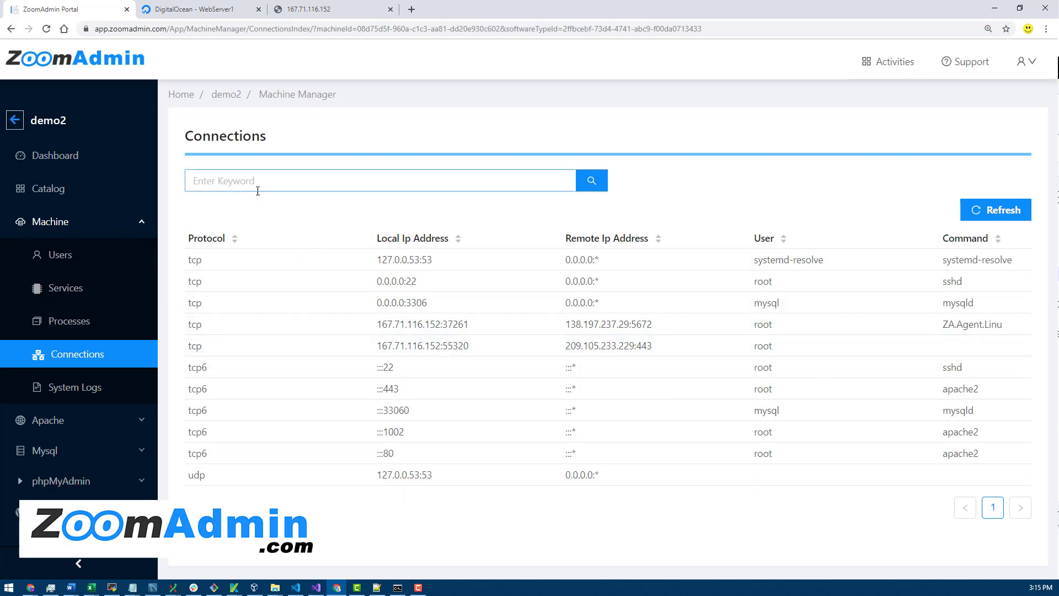
click(83, 389)
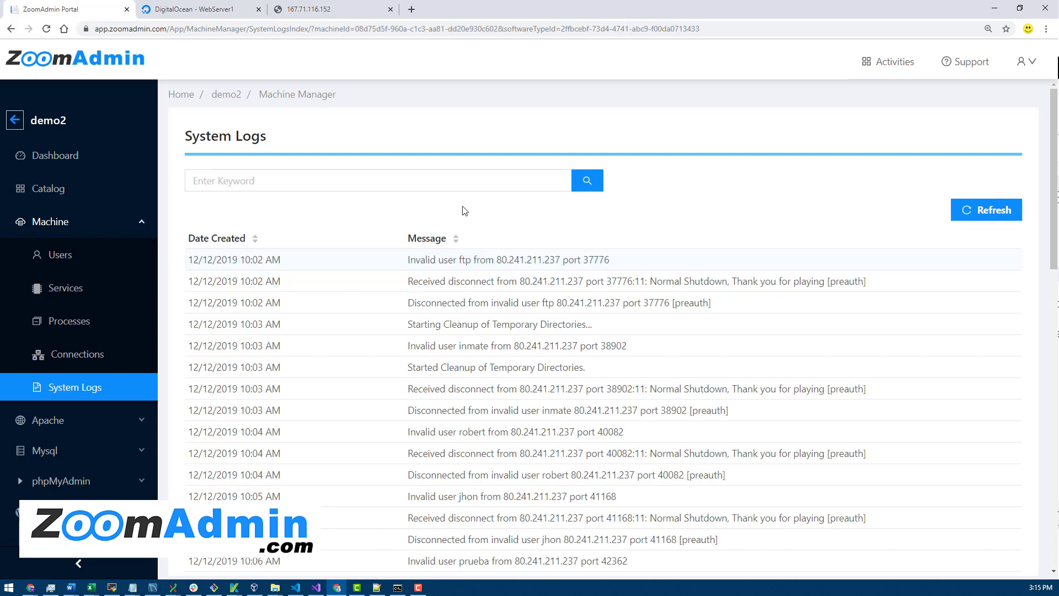
click(343, 182)
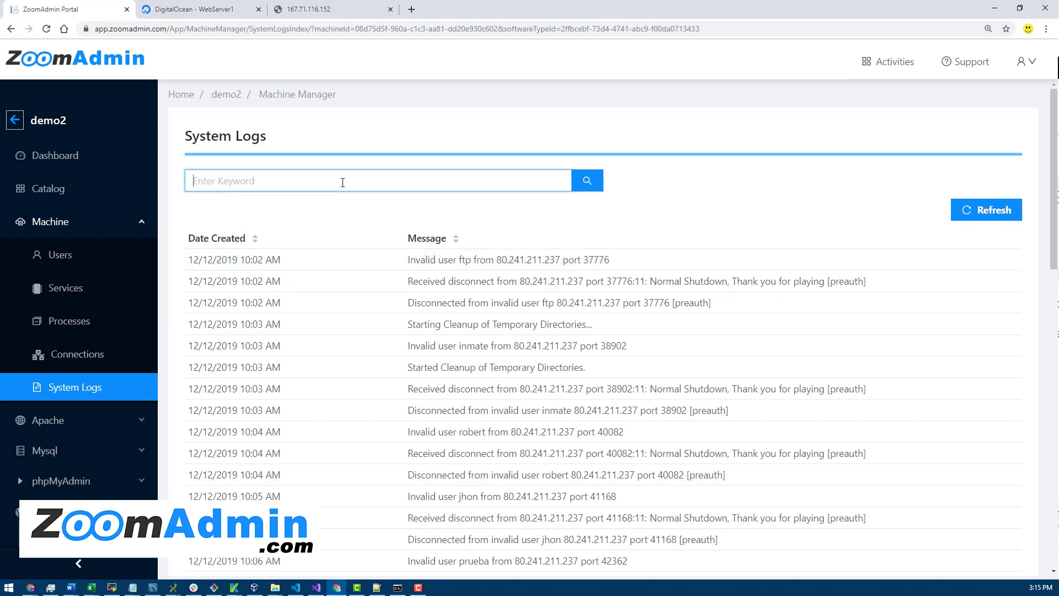
text(mysql)
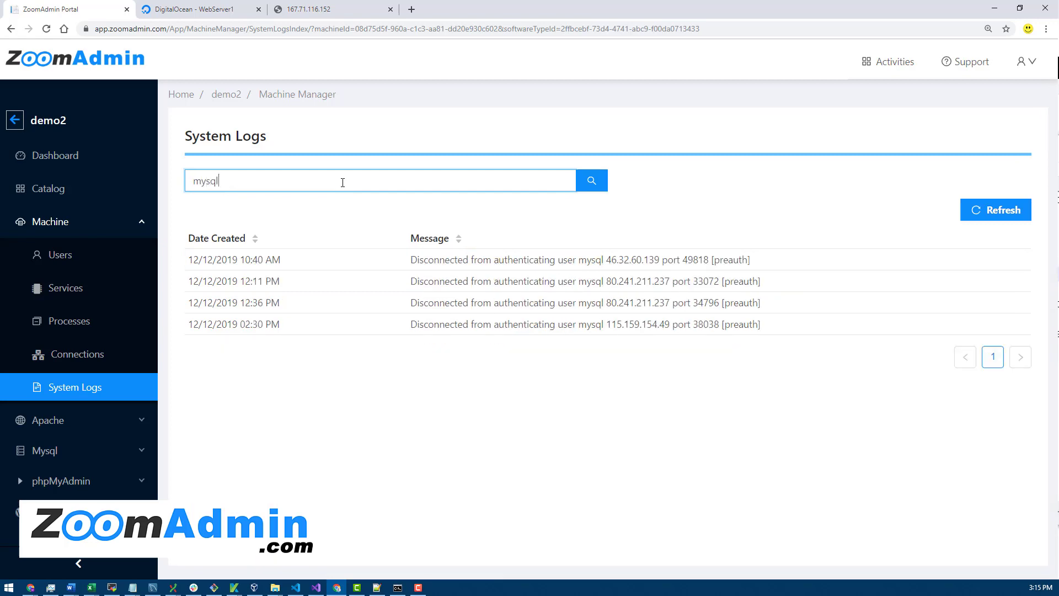
key(BackSpace)
key(BackSpace)
key(BackSpace)
key(BackSpace)
key(BackSpace)
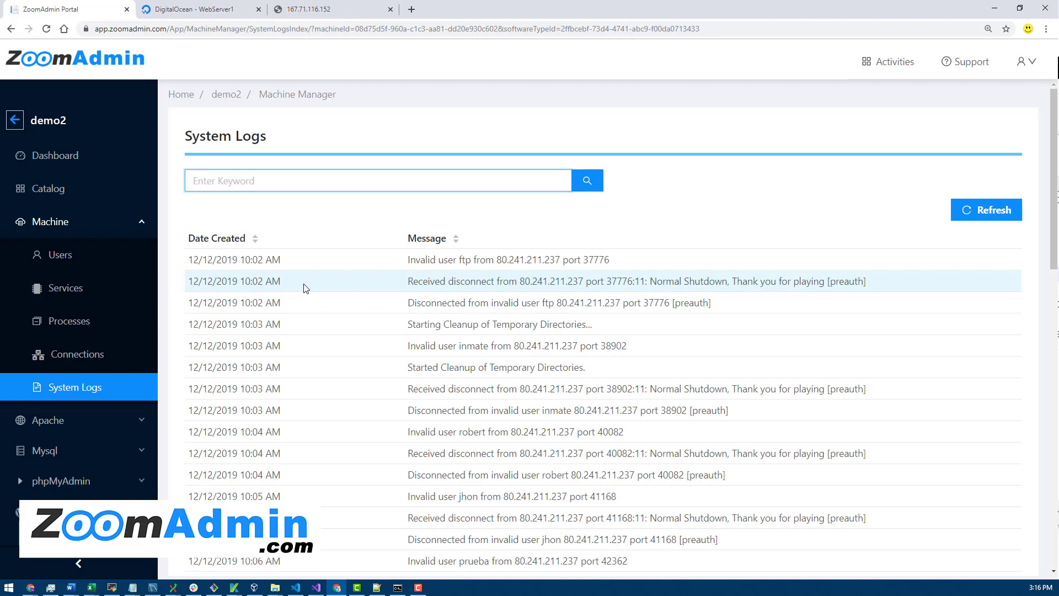
scroll(305, 287, down, 1)
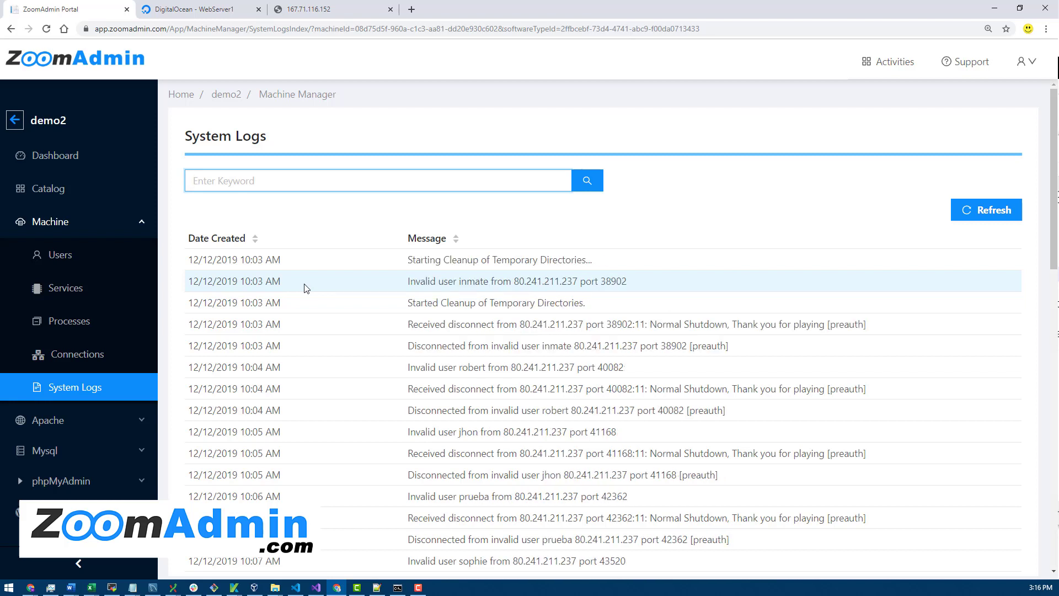